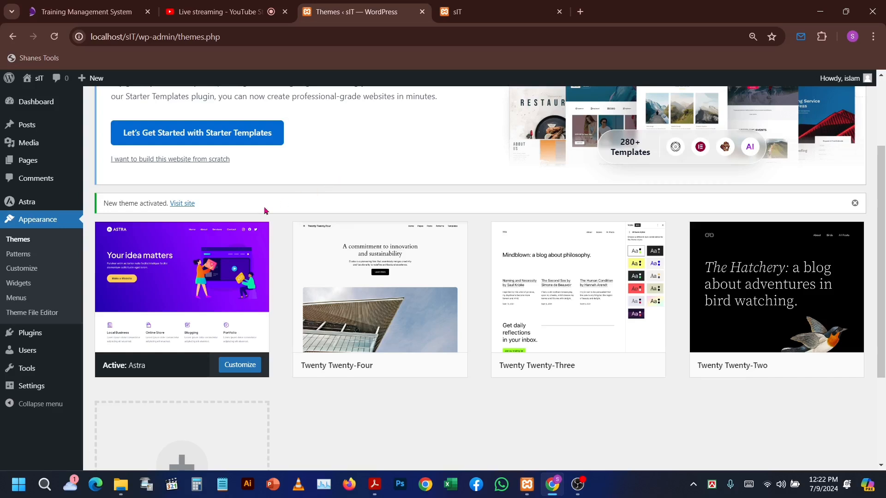
- Open the installed plugins list and go to the page for adding a new plugin
{"action": "left_click", "coordinate": [37, 340]}
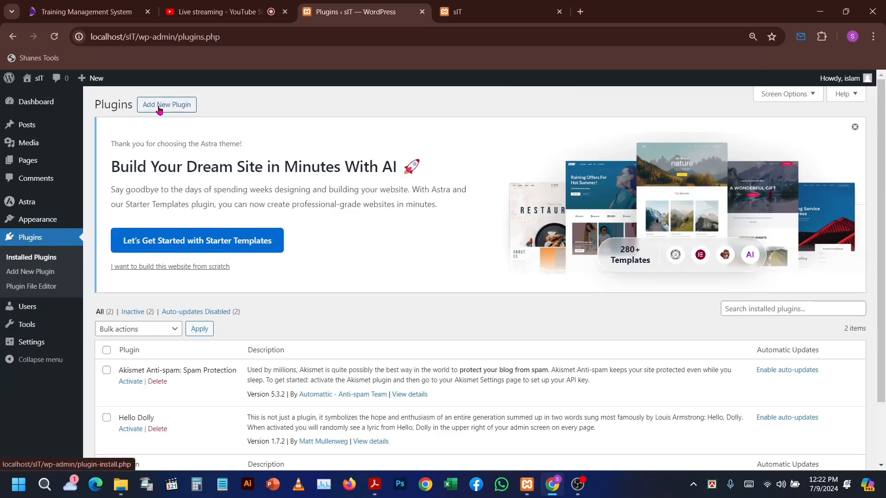
{"action": "scroll", "coordinate": [283, 354], "scroll_direction": "down", "scroll_amount": 2}
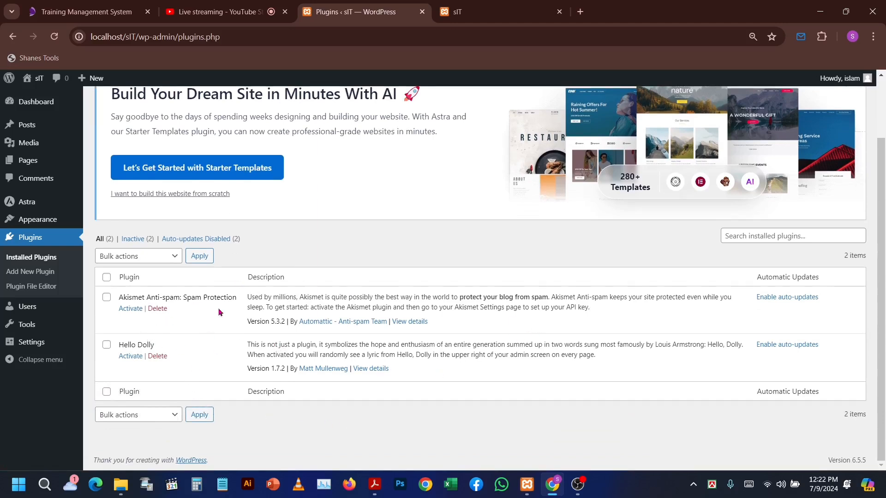
{"action": "scroll", "coordinate": [269, 309], "scroll_direction": "up", "scroll_amount": 2}
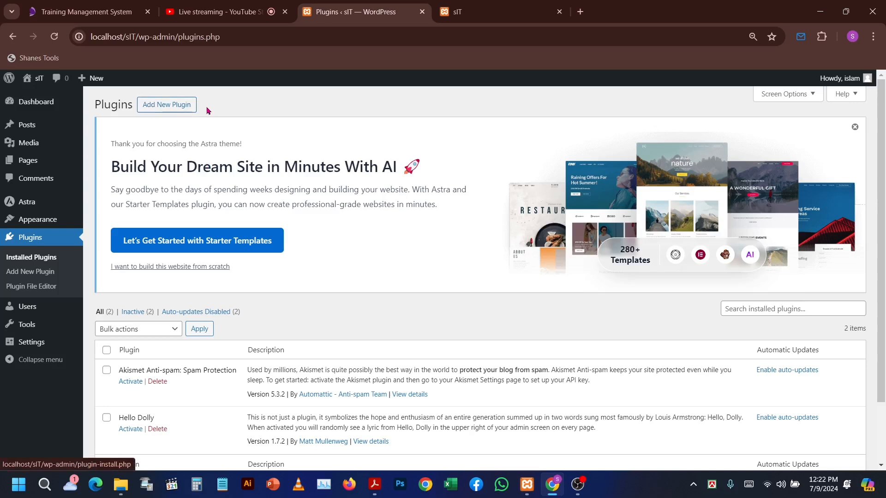
{"action": "left_click", "coordinate": [164, 109]}
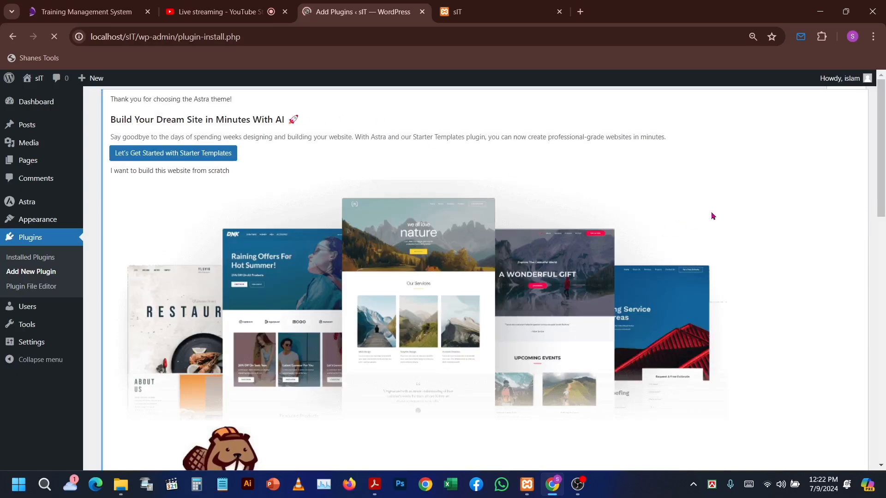
- Search the plugin directory for "woocommerce"
{"action": "scroll", "coordinate": [672, 242], "scroll_direction": "down", "scroll_amount": 5}
{"action": "scroll", "coordinate": [671, 243], "scroll_direction": "up", "scroll_amount": 2}
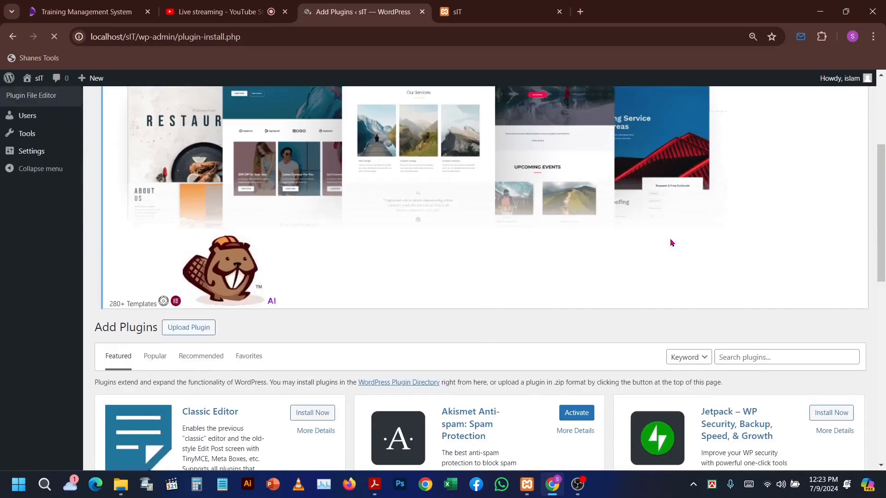
{"action": "scroll", "coordinate": [668, 239], "scroll_direction": "down", "scroll_amount": 8}
{"action": "scroll", "coordinate": [661, 236], "scroll_direction": "up", "scroll_amount": 5}
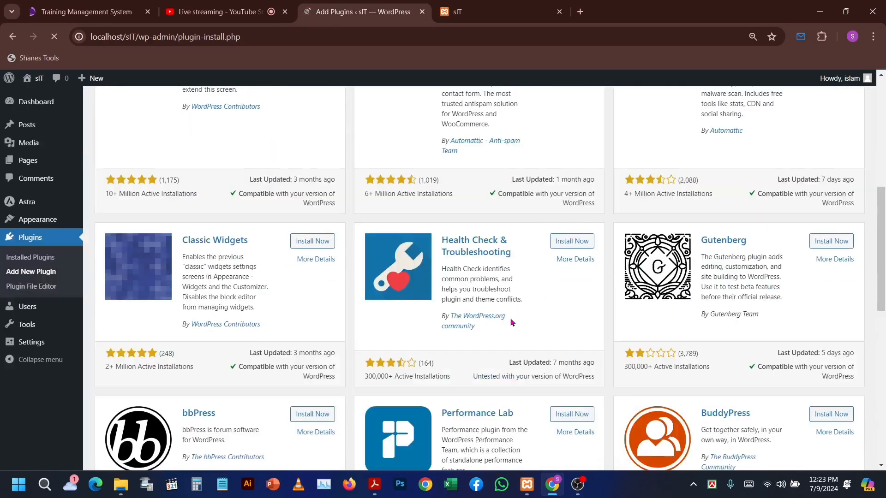
{"action": "scroll", "coordinate": [522, 322], "scroll_direction": "up", "scroll_amount": 5}
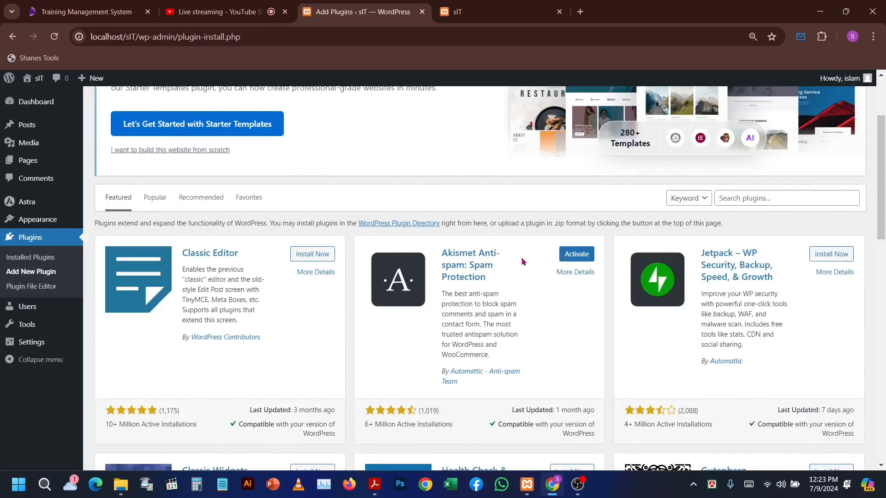
{"action": "left_click", "coordinate": [737, 197]}
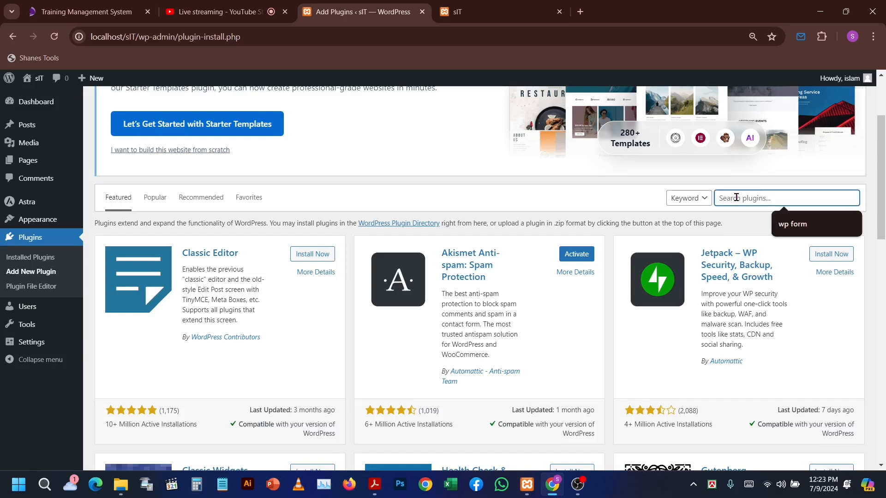
{"action": "type", "text": "woo"}
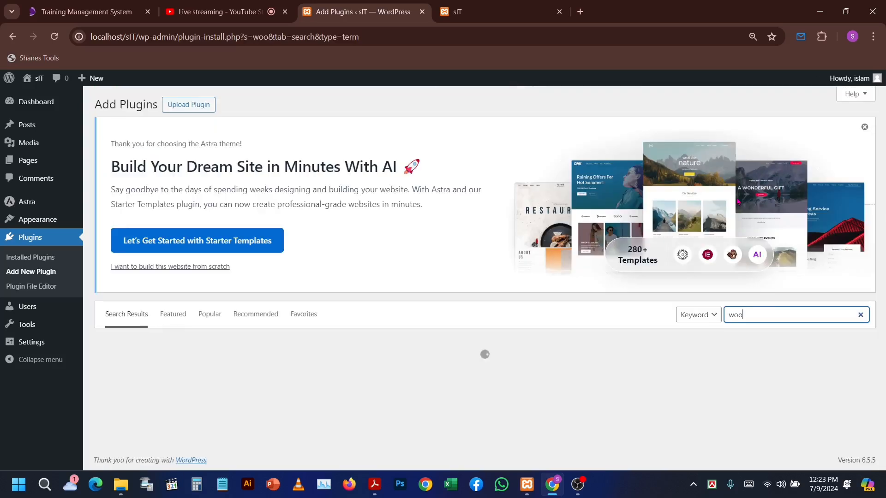
{"action": "type", "text": "comme"}
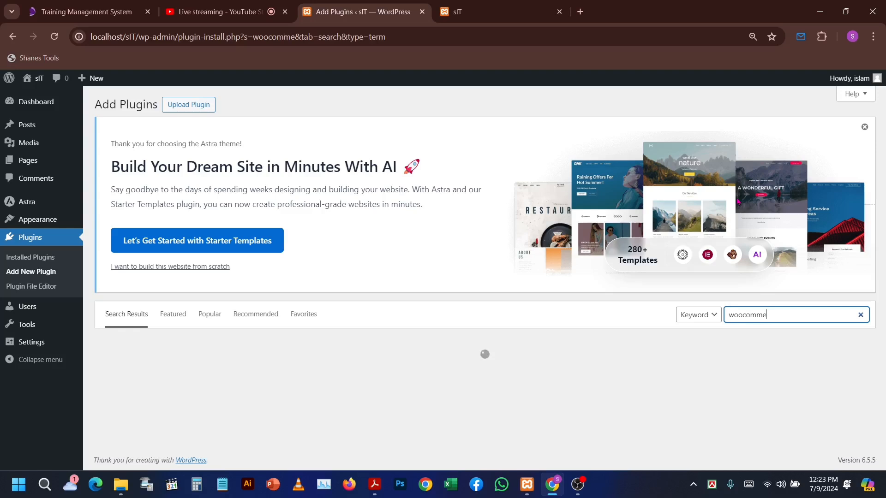
{"action": "type", "text": "rce"}
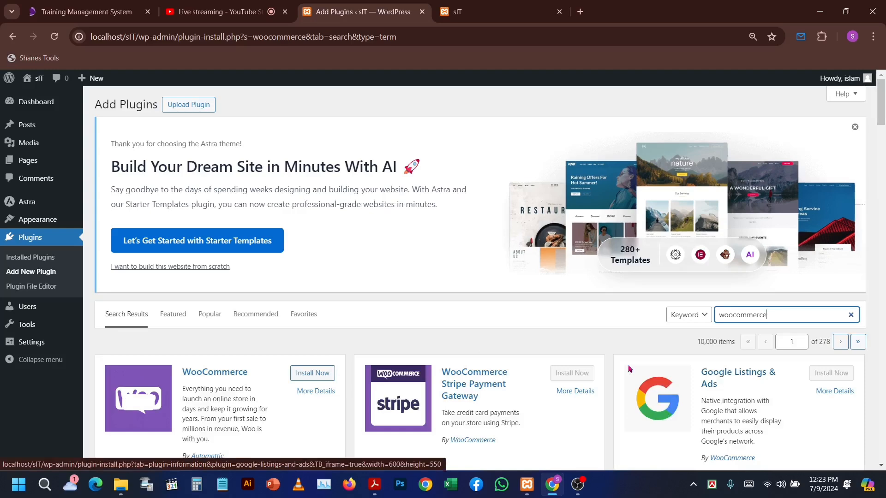
- Install and activate the WooCommerce plugin
{"action": "scroll", "coordinate": [453, 329], "scroll_direction": "down", "scroll_amount": 2}
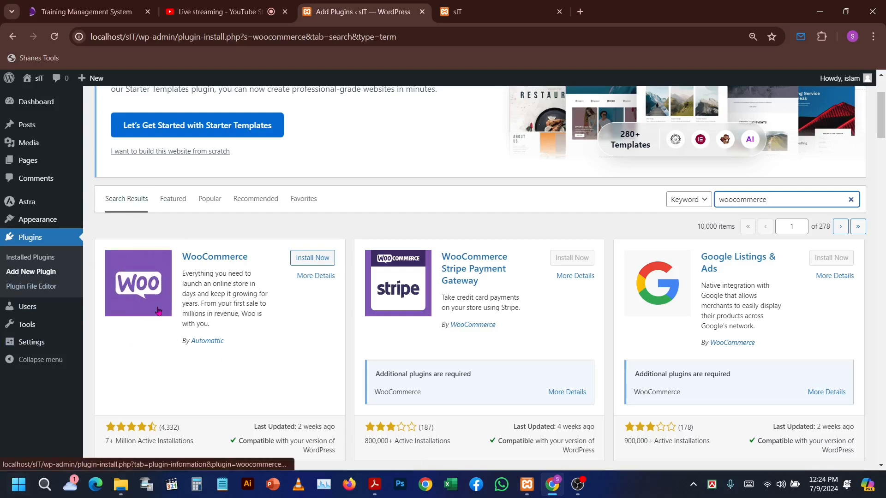
{"action": "left_click", "coordinate": [306, 259]}
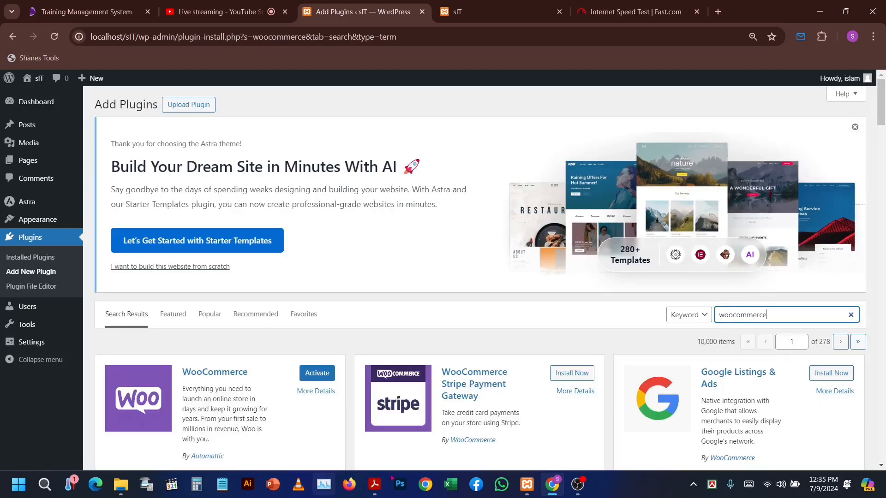
{"action": "scroll", "coordinate": [262, 418], "scroll_direction": "down", "scroll_amount": 1}
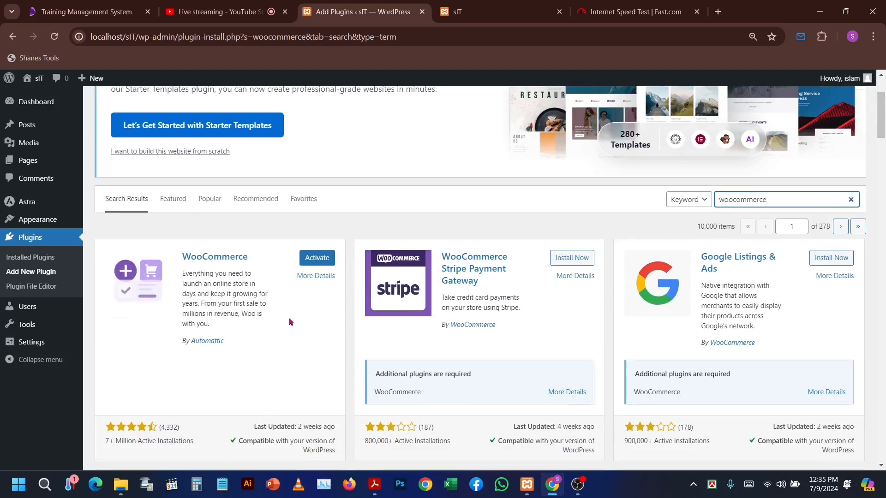
{"action": "left_click", "coordinate": [314, 261]}
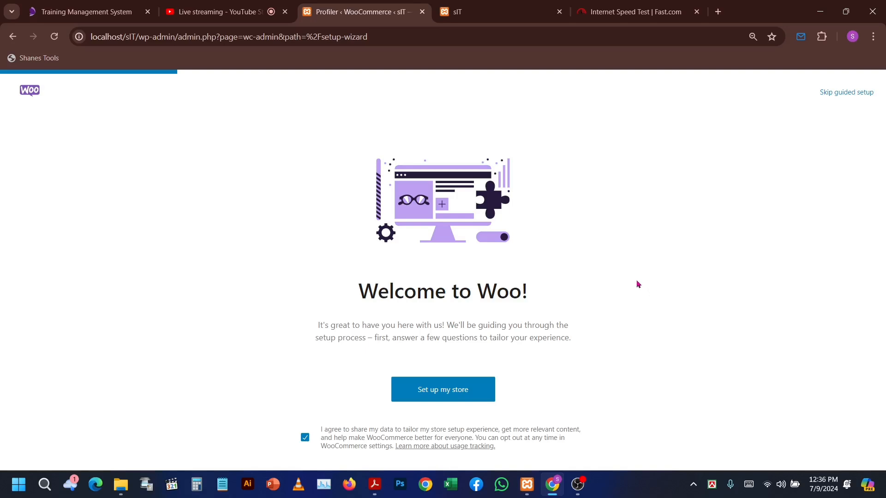
- Start the WooCommerce store setup and proceed with "I'm just starting my business" as the seller description
{"action": "left_click", "coordinate": [454, 389]}
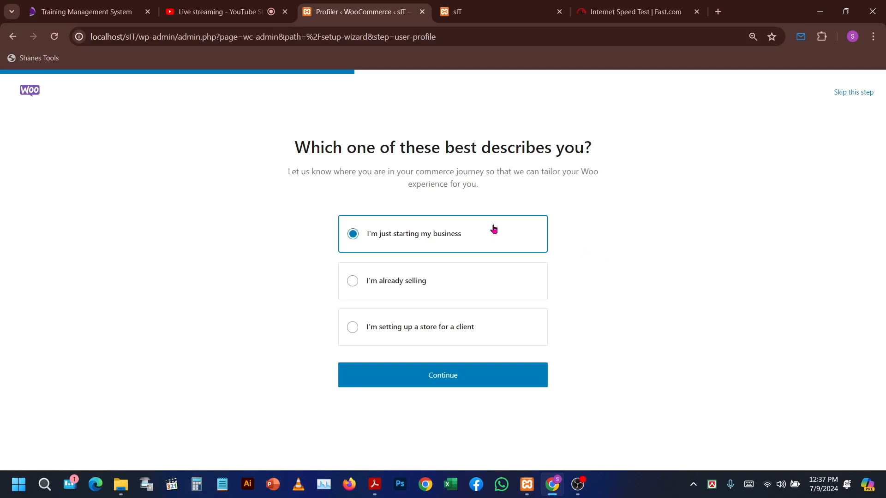
{"action": "left_click", "coordinate": [473, 384]}
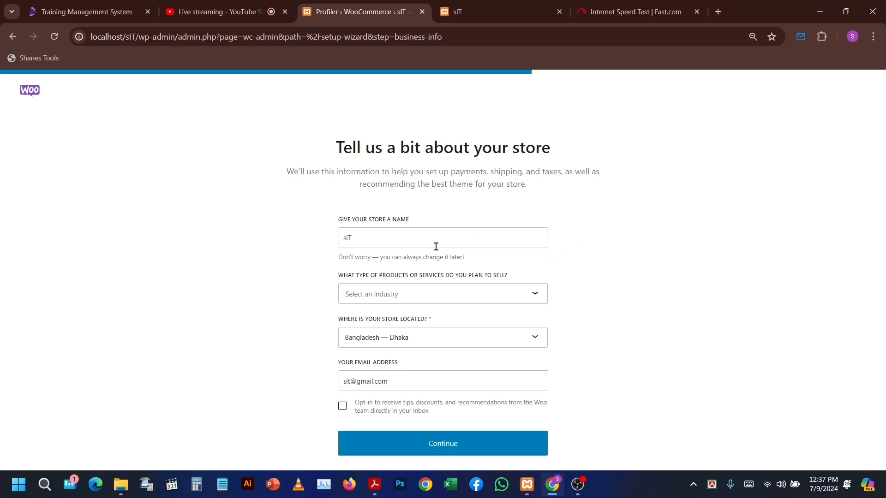
- Set the type of products the store plans to sell to Electronics and computers
{"action": "left_click", "coordinate": [388, 241]}
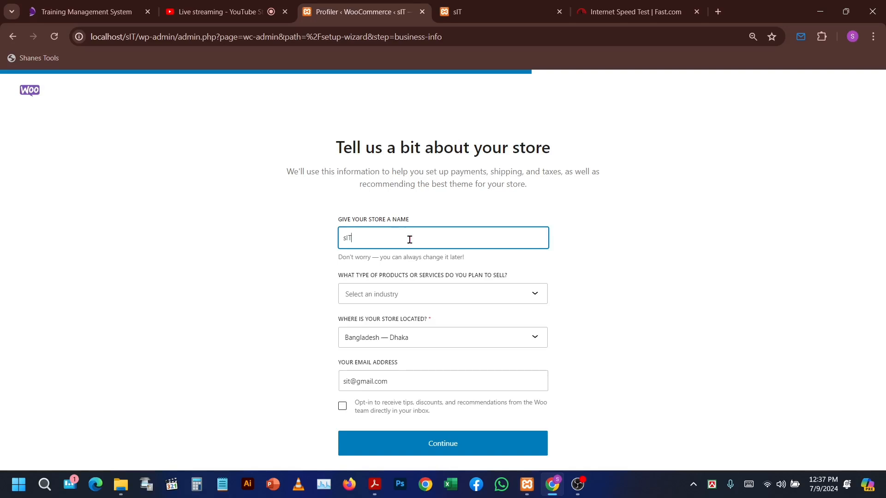
{"action": "left_click", "coordinate": [426, 295]}
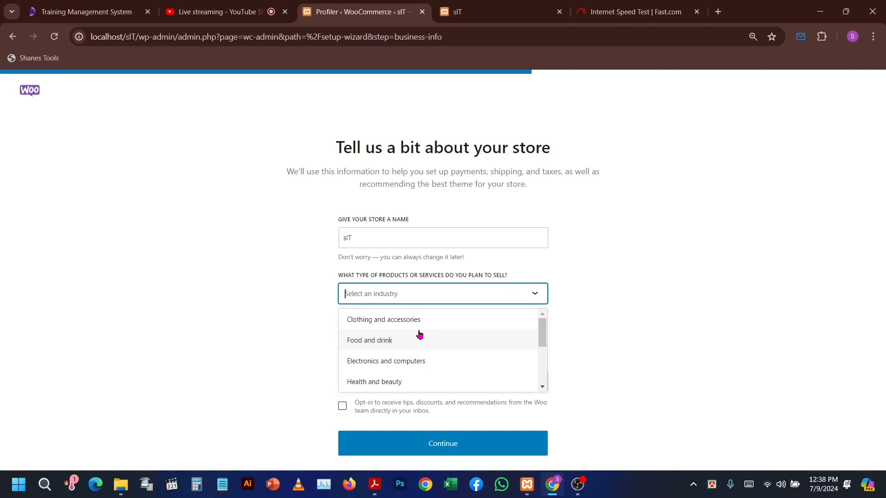
{"action": "scroll", "coordinate": [420, 334], "scroll_direction": "down", "scroll_amount": 3}
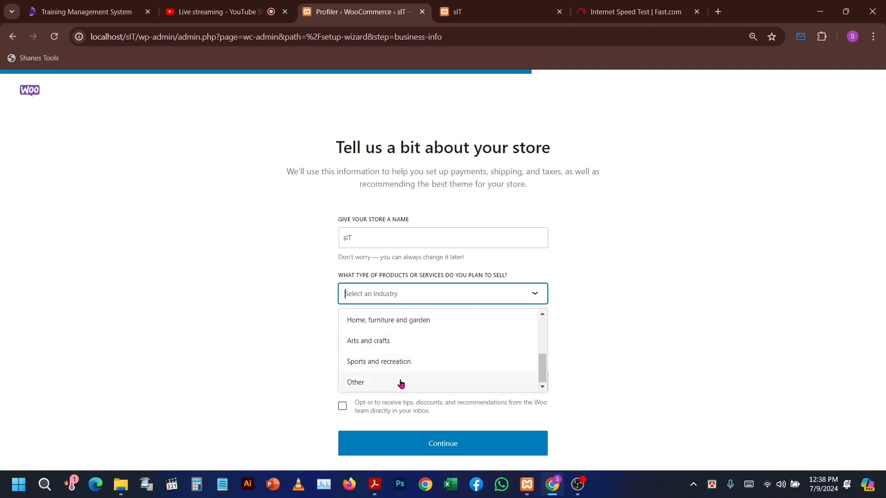
{"action": "scroll", "coordinate": [399, 369], "scroll_direction": "up", "scroll_amount": 4}
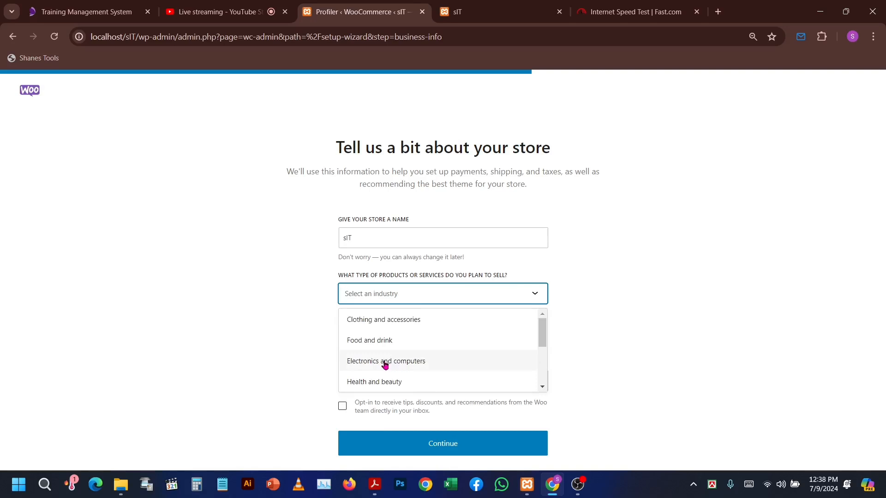
{"action": "left_click", "coordinate": [385, 364]}
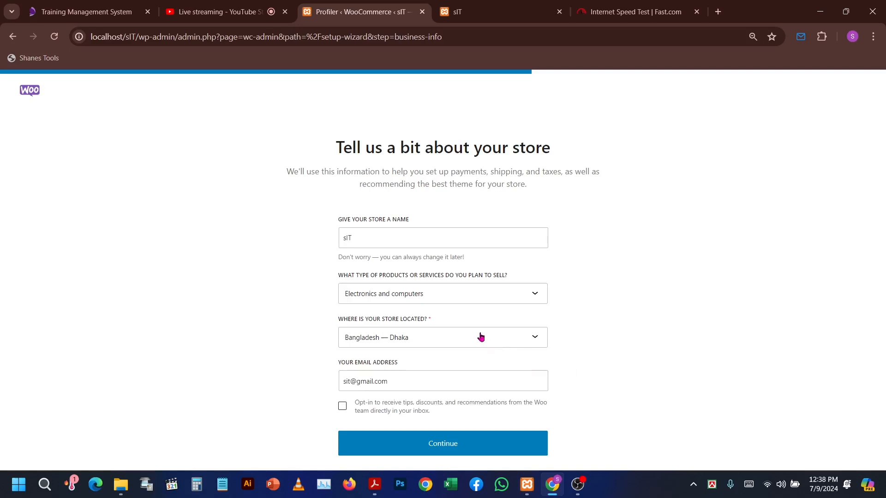
- Look through the available store locations without choosing another one
{"action": "left_click", "coordinate": [511, 341]}
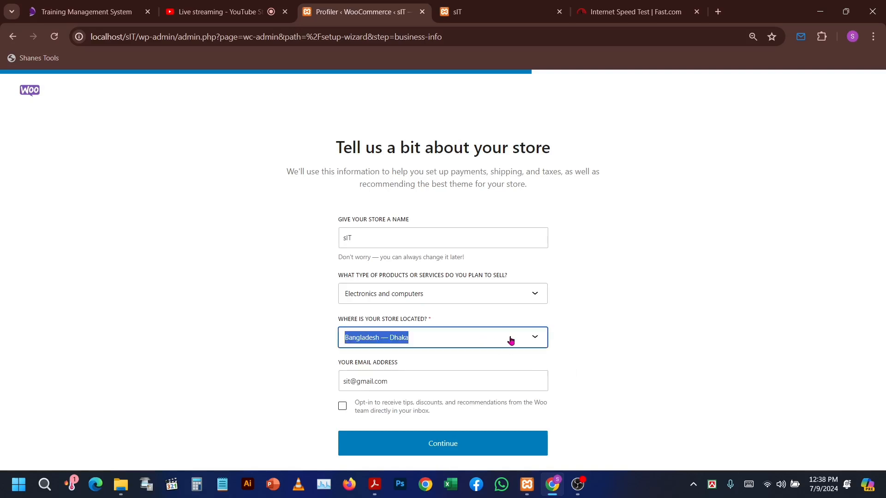
{"action": "left_click", "coordinate": [537, 341]}
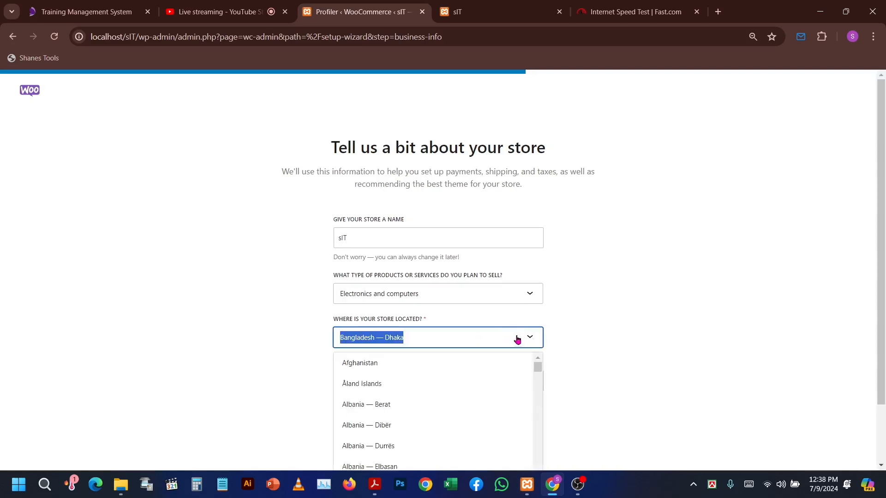
{"action": "scroll", "coordinate": [447, 406], "scroll_direction": "down", "scroll_amount": 8}
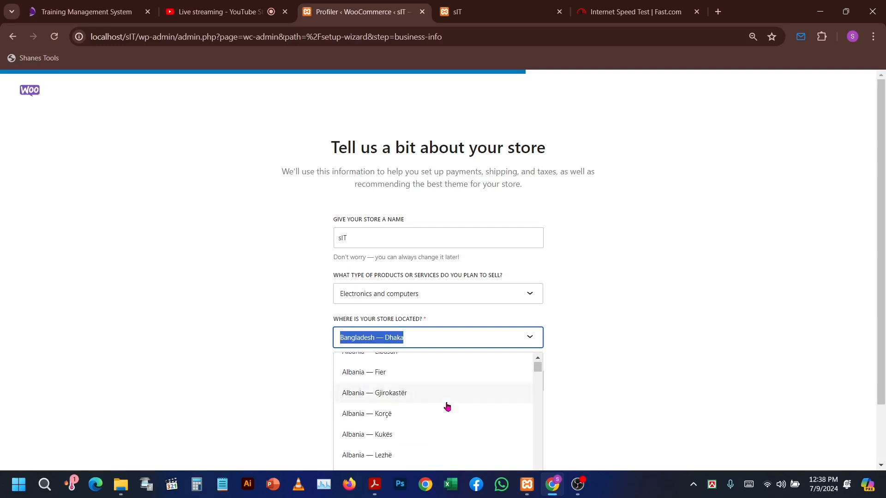
{"action": "scroll", "coordinate": [447, 403], "scroll_direction": "down", "scroll_amount": 10}
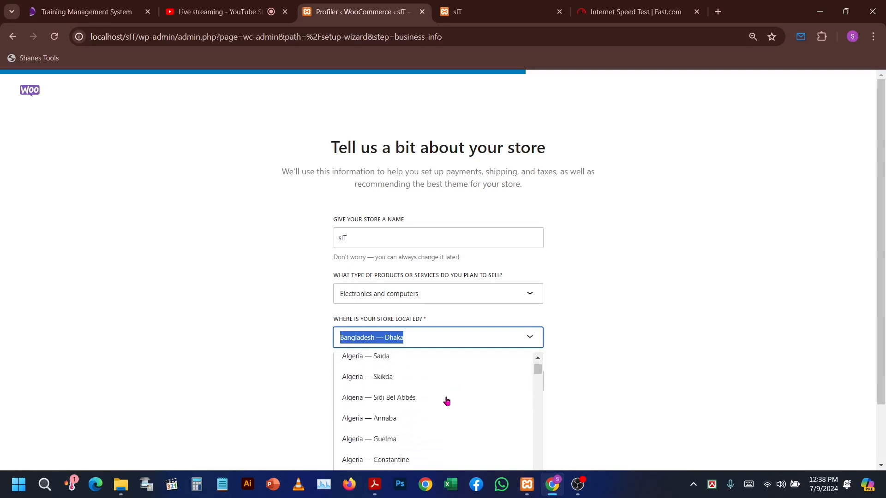
{"action": "scroll", "coordinate": [445, 386], "scroll_direction": "down", "scroll_amount": 15}
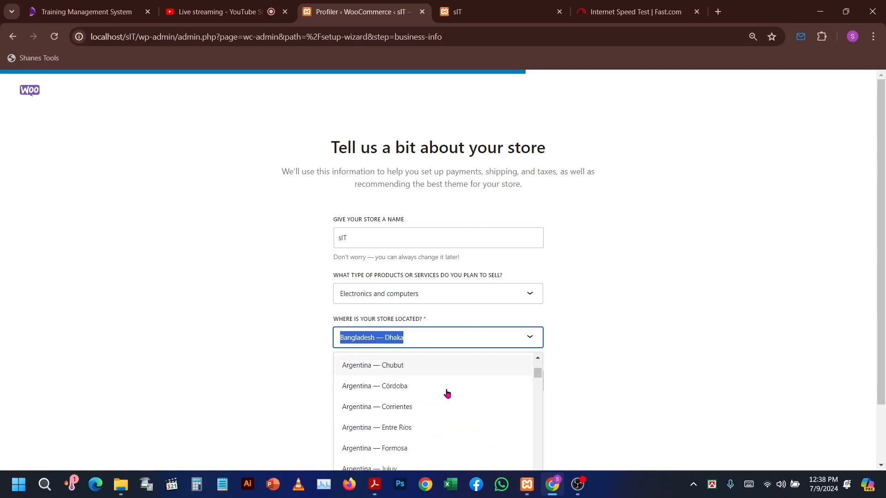
{"action": "scroll", "coordinate": [439, 380], "scroll_direction": "down", "scroll_amount": 15}
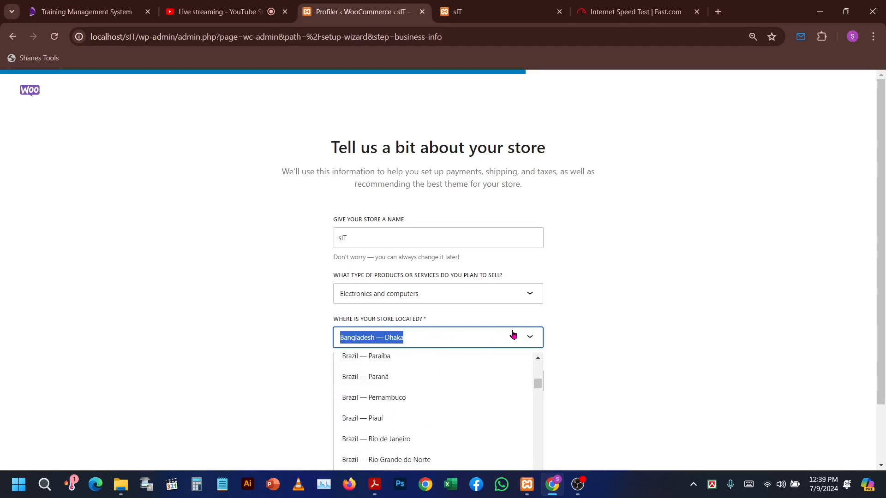
{"action": "left_click", "coordinate": [478, 339]}
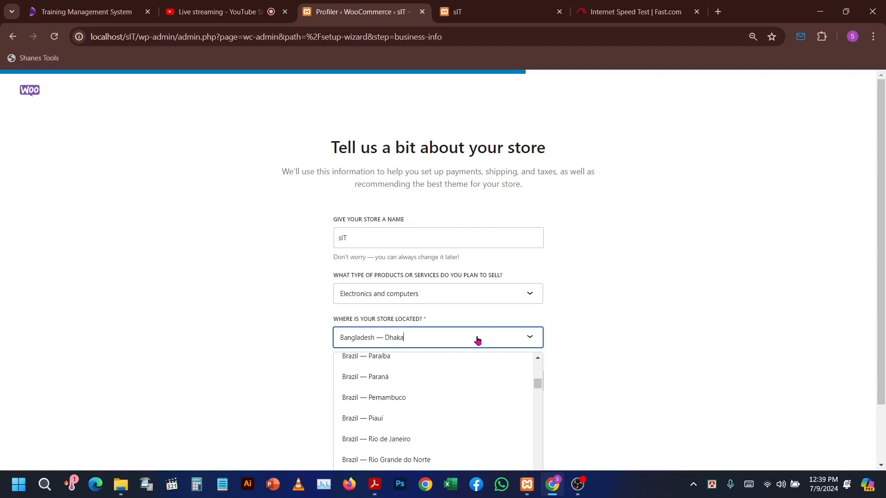
{"action": "left_click", "coordinate": [612, 337]}
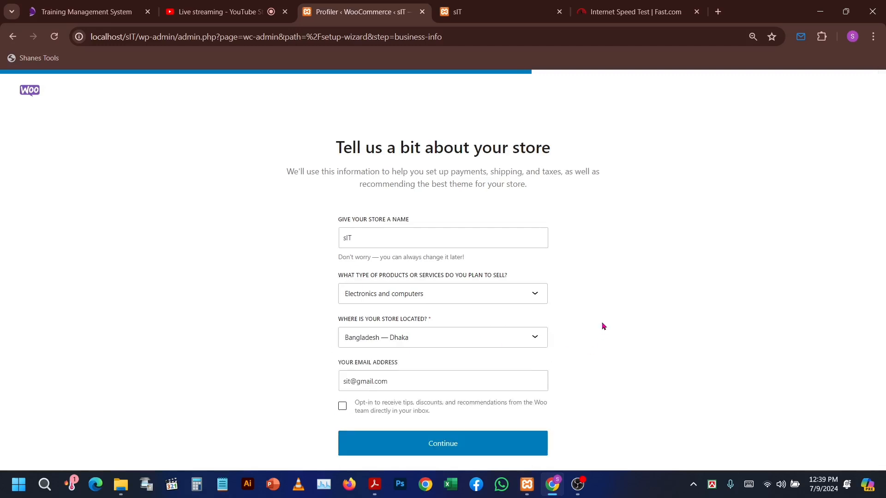
- Submit the store details and skip the offer of free business features
{"action": "left_click", "coordinate": [402, 383]}
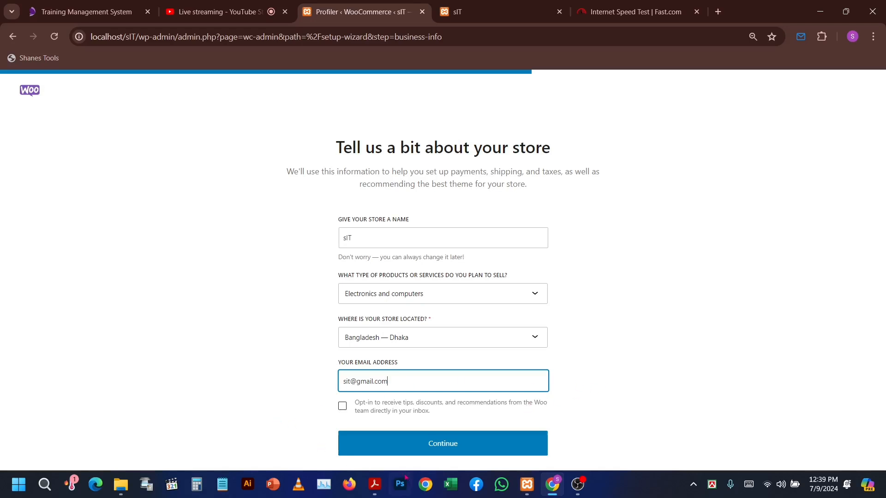
{"action": "left_click", "coordinate": [452, 444]}
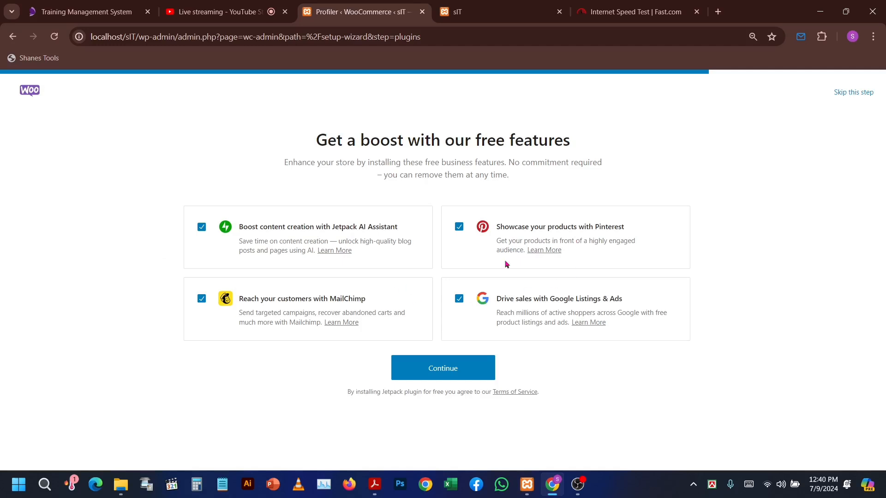
{"action": "left_click", "coordinate": [848, 95]}
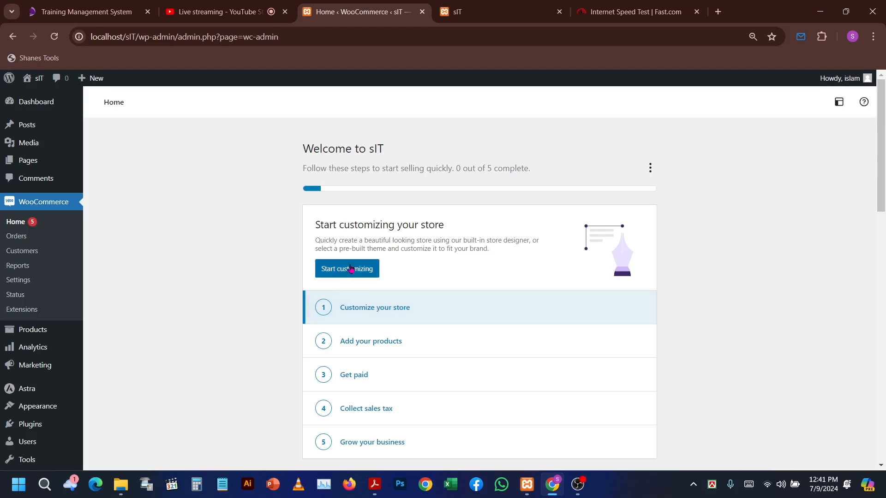
- Open the Customize your store task and try to design a new theme with the built-in store designer, confirming the active theme's replacement
{"action": "left_click", "coordinate": [362, 305]}
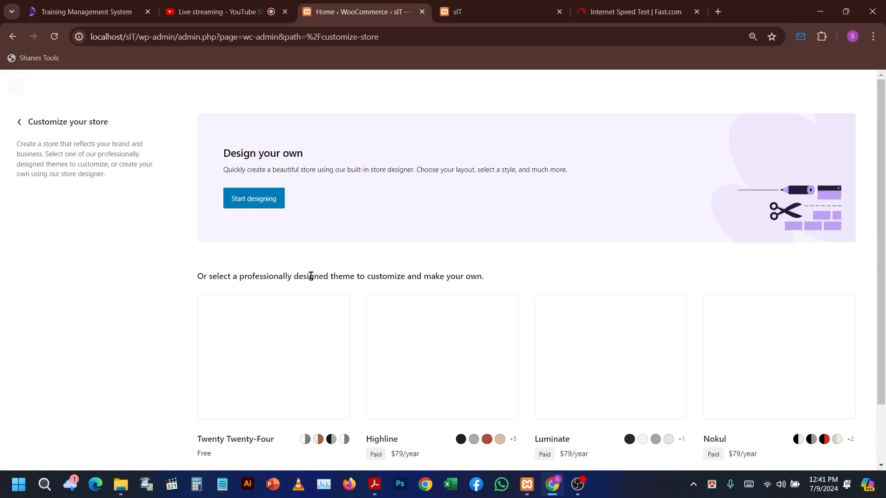
{"action": "left_click", "coordinate": [250, 201]}
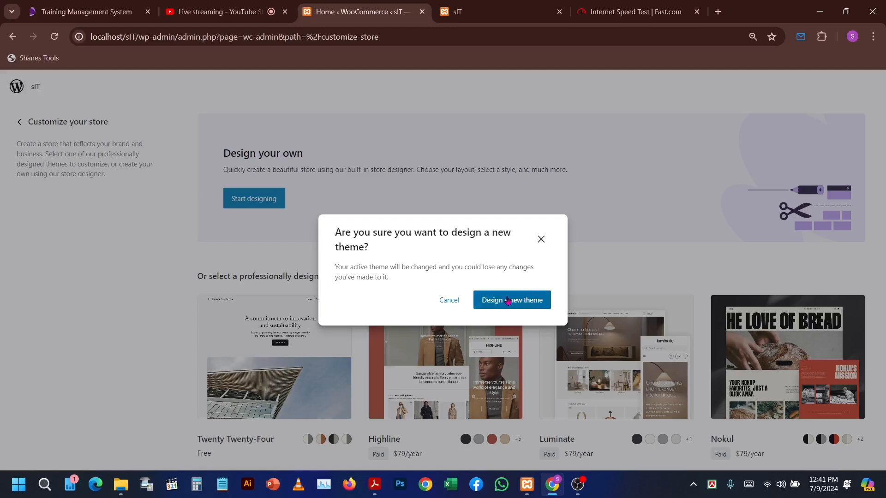
{"action": "left_click", "coordinate": [507, 302]}
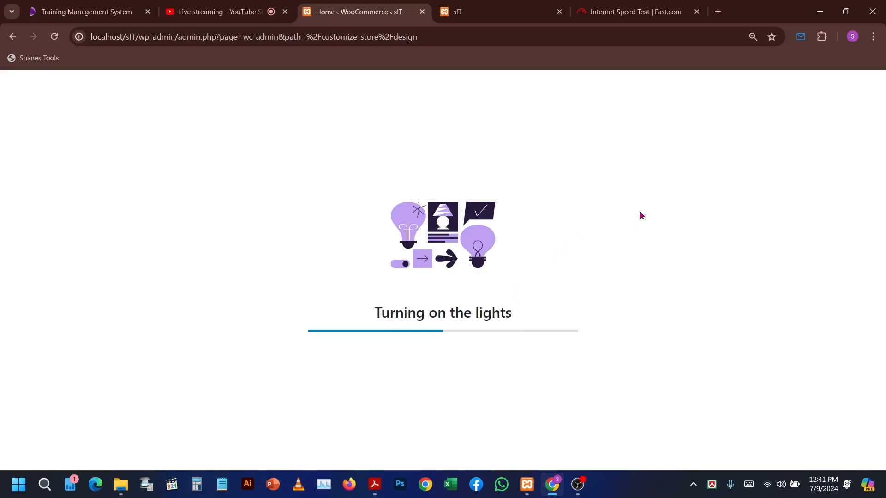
- Look over the offered themes, return to the WooCommerce home and open the Add your products setup task
{"action": "scroll", "coordinate": [568, 237], "scroll_direction": "down", "scroll_amount": 2}
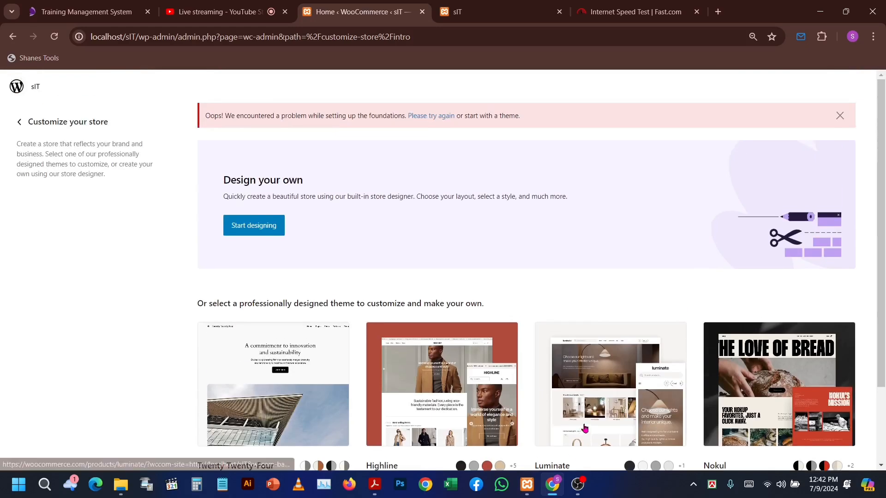
{"action": "scroll", "coordinate": [549, 291], "scroll_direction": "down", "scroll_amount": 2}
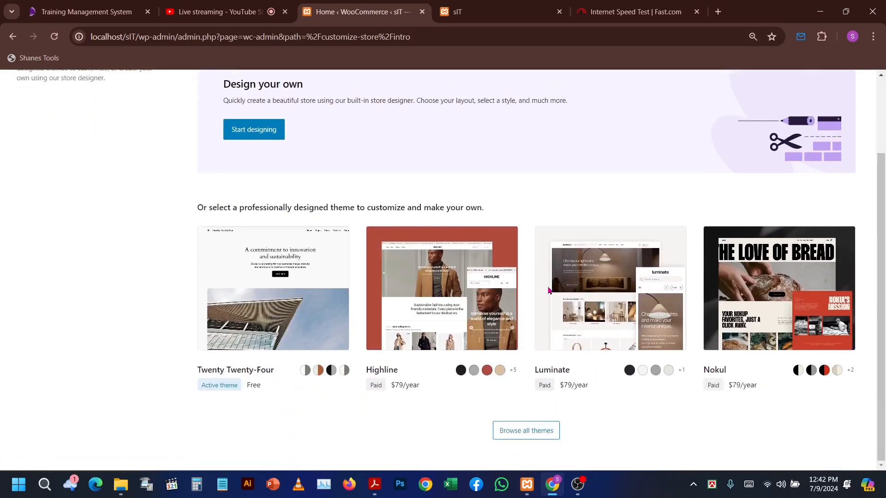
{"action": "scroll", "coordinate": [549, 291], "scroll_direction": "up", "scroll_amount": 2}
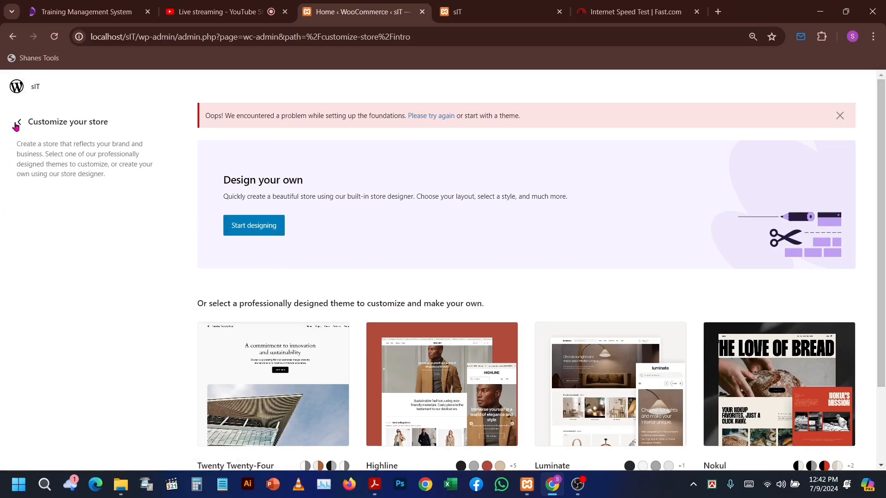
{"action": "left_click", "coordinate": [15, 93]}
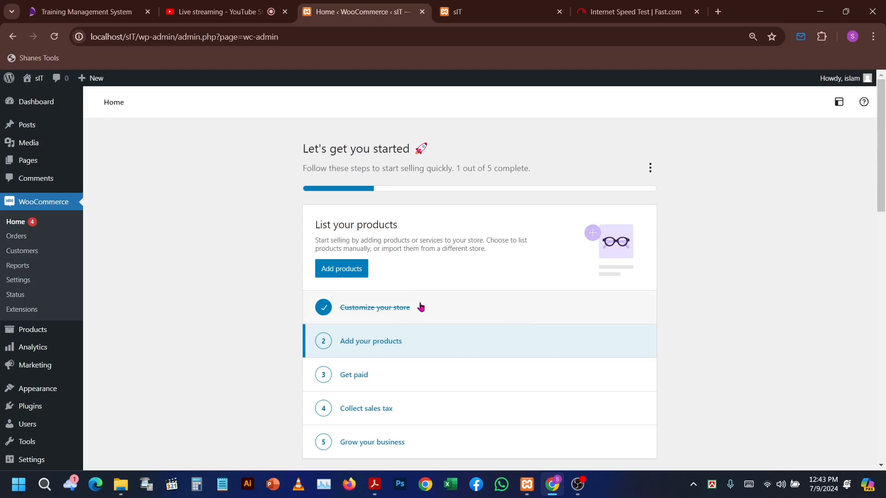
{"action": "left_click", "coordinate": [390, 346]}
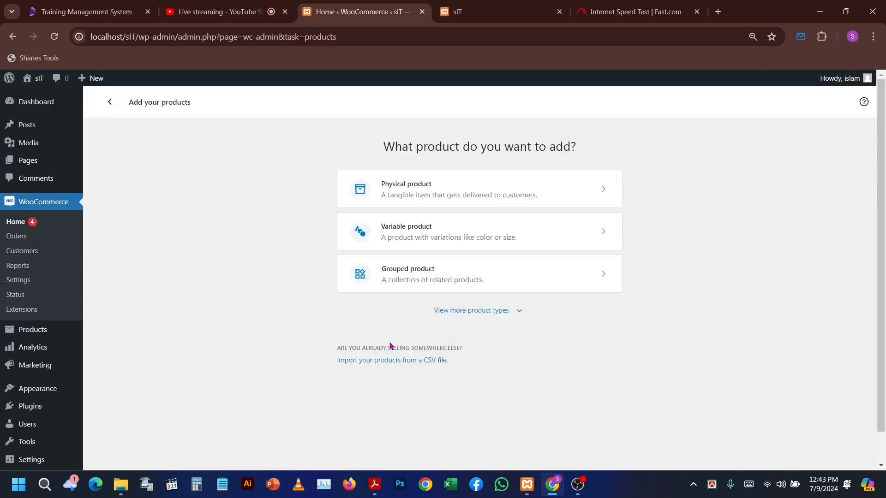